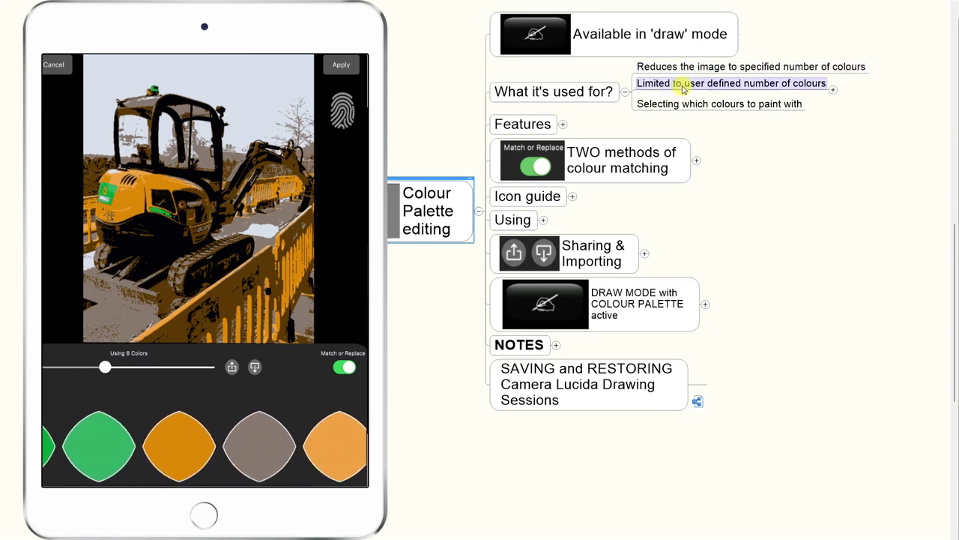
- Show the 2–64 colour limit with its performance warning above 16, then fold 'What it's used for?'
{"action": "left_click", "coordinate": [833, 90]}
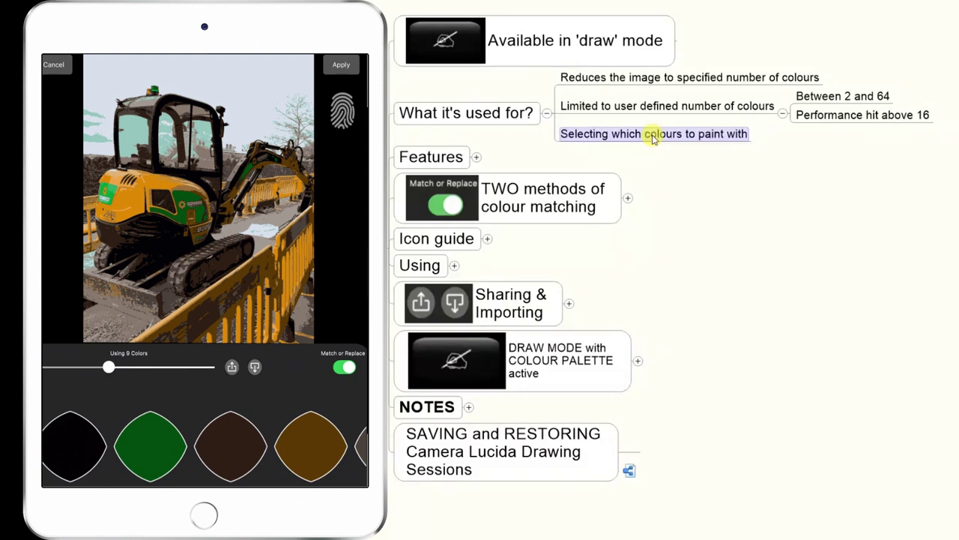
{"action": "left_click", "coordinate": [548, 114]}
- Expand 'Features' to show its four palette points, then collapse it again
{"action": "left_click", "coordinate": [478, 134]}
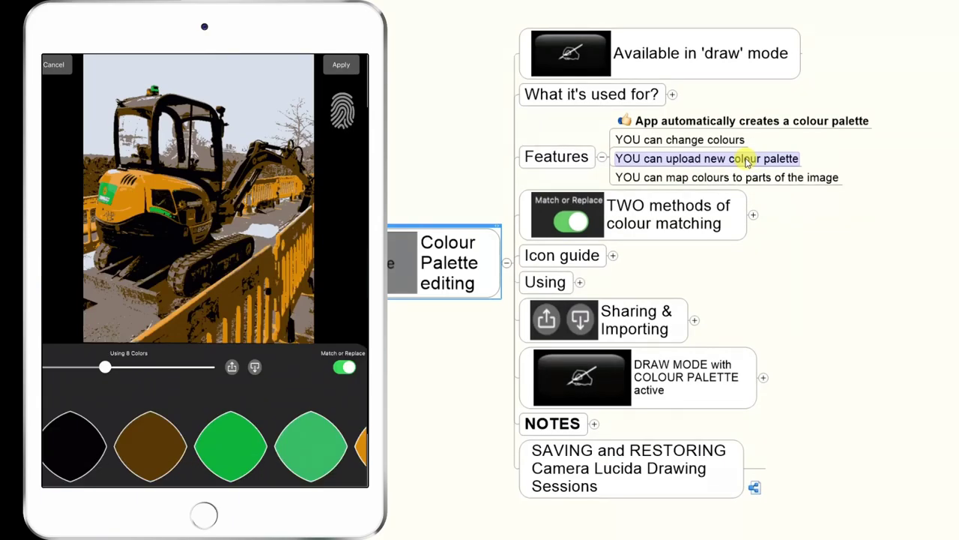
{"action": "left_click", "coordinate": [681, 193]}
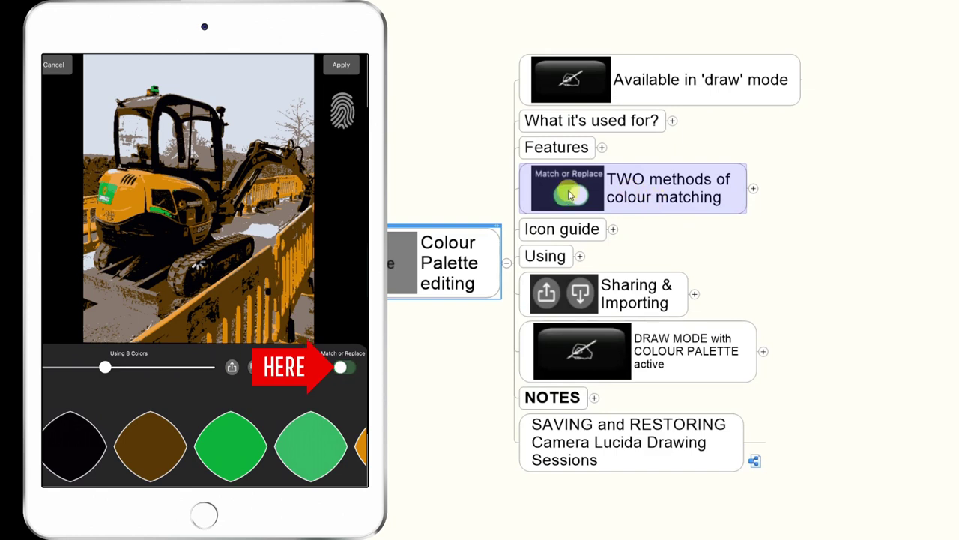
- Unfold Match and Replace with their explanations, then switch to Icon guide's four icon topics
{"action": "left_click", "coordinate": [748, 193]}
{"action": "left_click", "coordinate": [749, 193]}
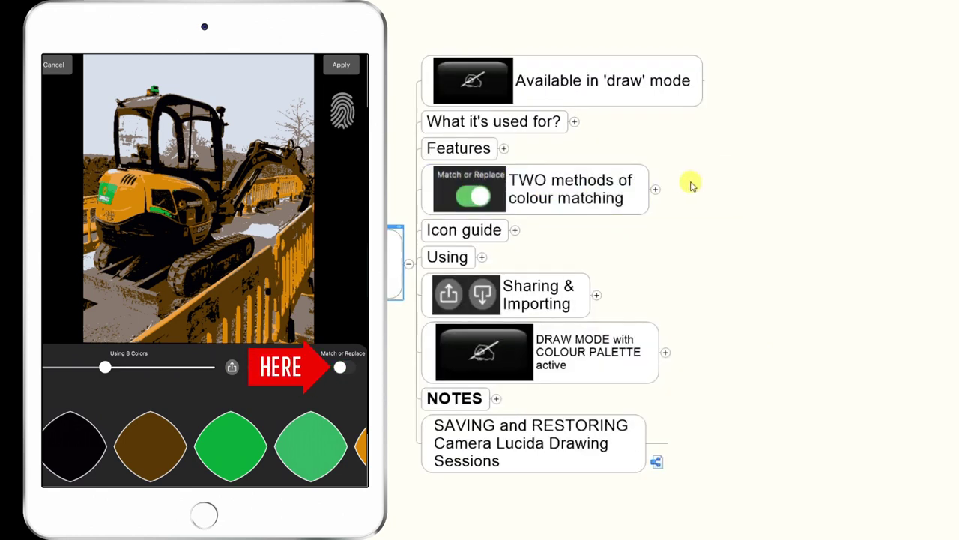
{"action": "left_click", "coordinate": [656, 190]}
{"action": "left_click", "coordinate": [708, 177]}
{"action": "left_click", "coordinate": [750, 167]}
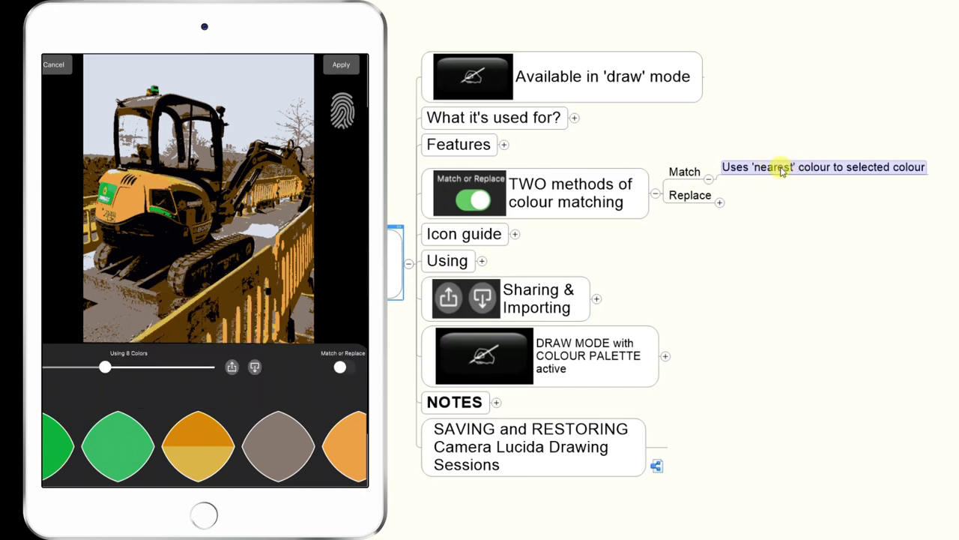
{"action": "left_click", "coordinate": [719, 202]}
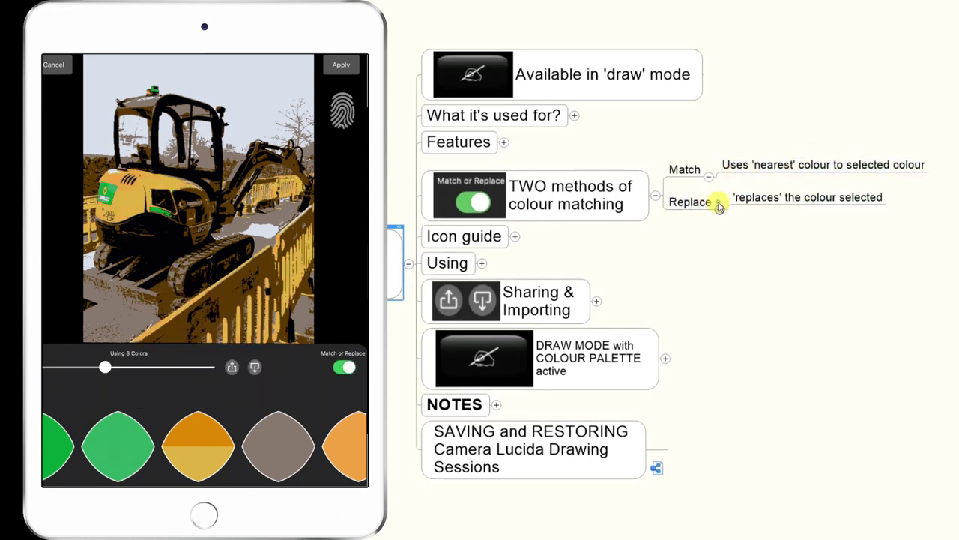
{"action": "left_click", "coordinate": [787, 199]}
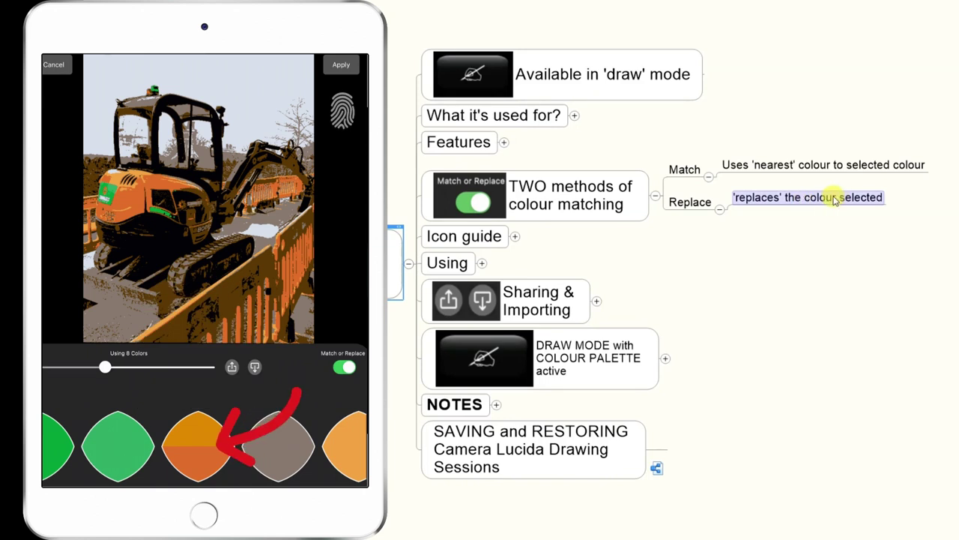
{"action": "key", "text": "Right"}
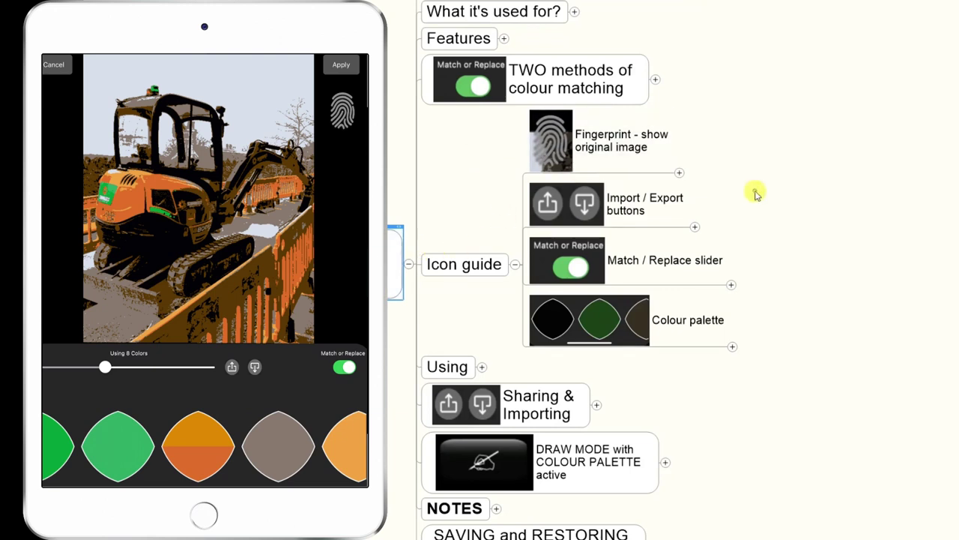
- Review the Fingerprint tips, then show Export and Import with Export's mail/print palette note
{"action": "left_click_drag", "start_coordinate": [756, 194], "coordinate": [820, 193]}
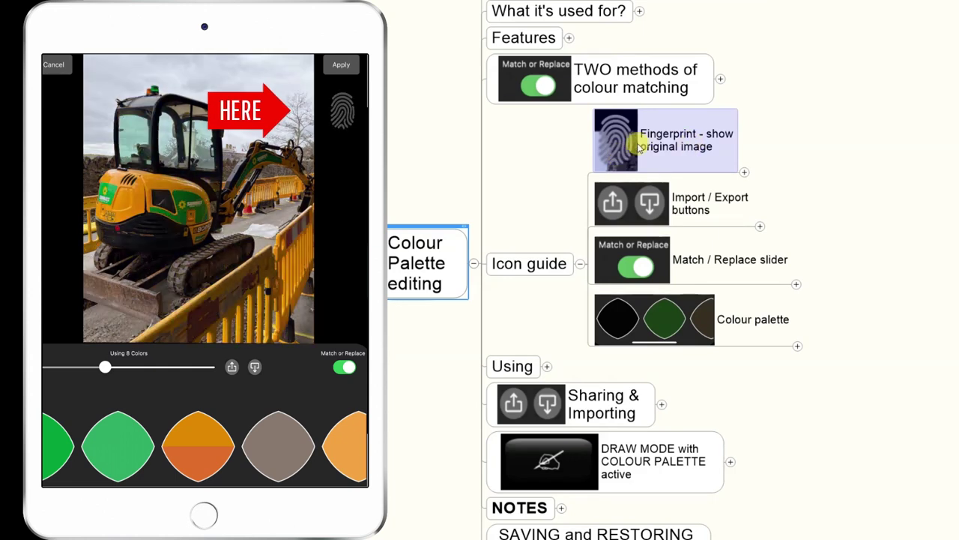
{"action": "left_click", "coordinate": [745, 172]}
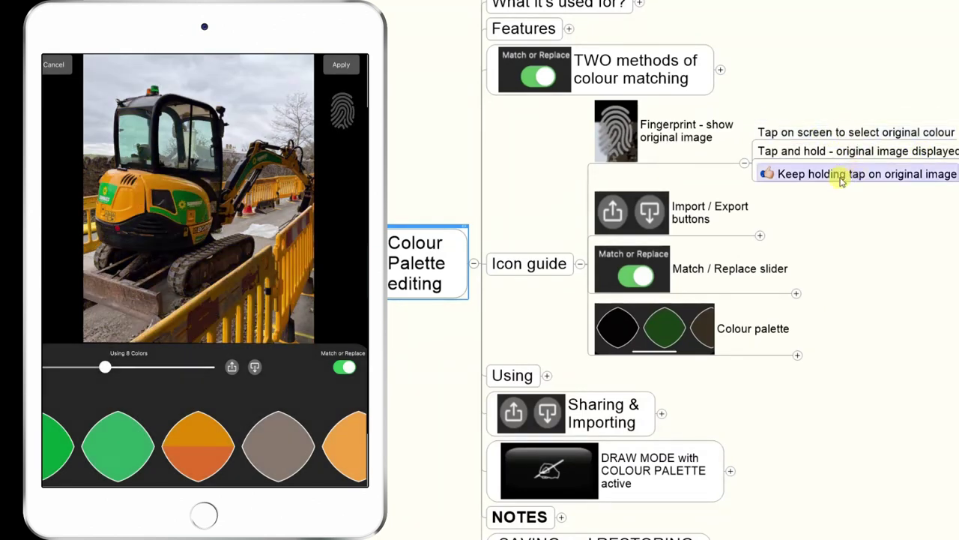
{"action": "left_click_drag", "start_coordinate": [835, 200], "coordinate": [700, 169]}
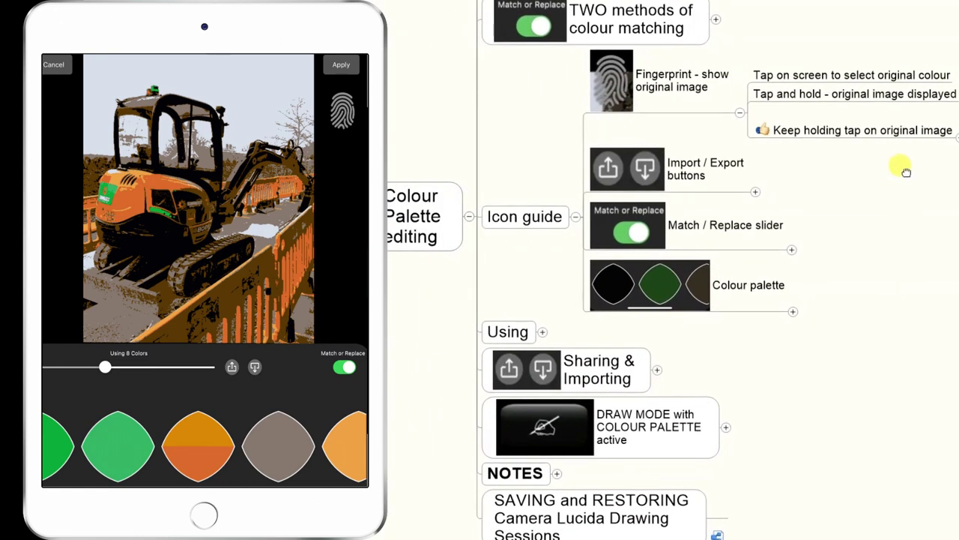
{"action": "left_click", "coordinate": [742, 112]}
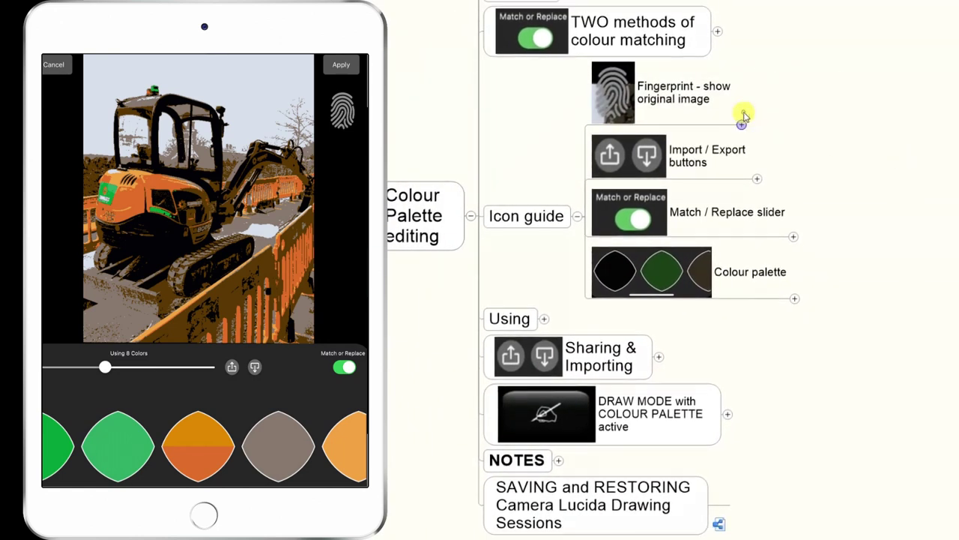
{"action": "left_click", "coordinate": [757, 180]}
{"action": "left_click", "coordinate": [811, 160]}
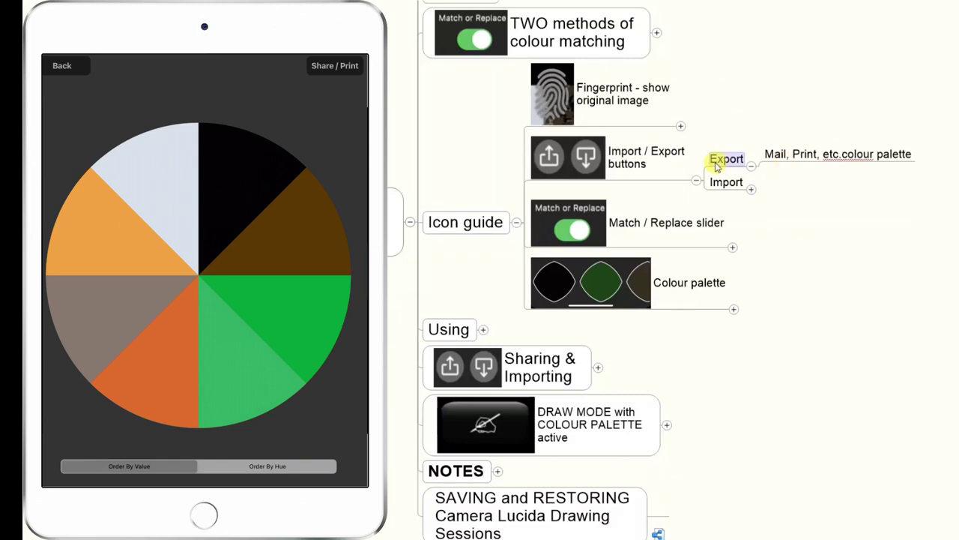
- Highlight Export's mail and print note, then fold Export and show the Import colours note
{"action": "left_click", "coordinate": [779, 158]}
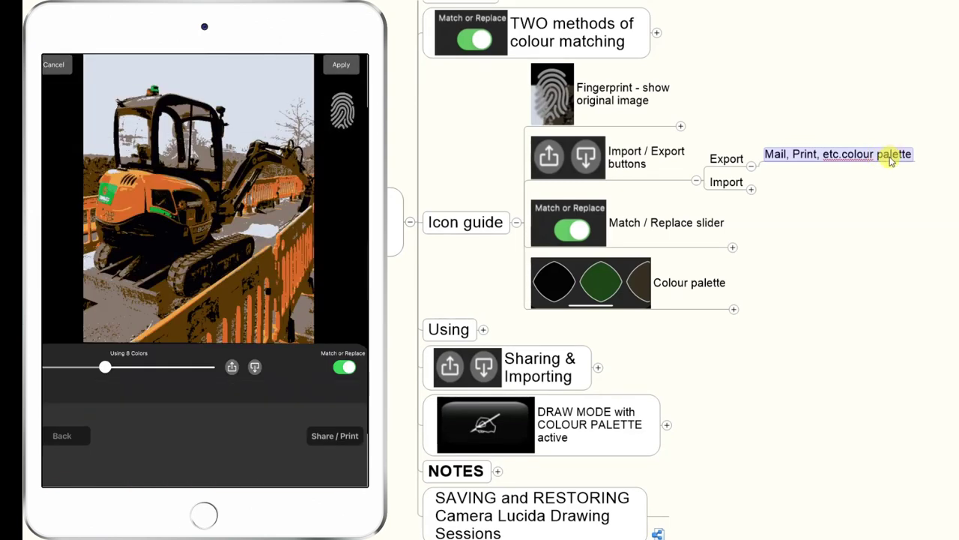
{"action": "left_click", "coordinate": [751, 166]}
{"action": "left_click", "coordinate": [751, 189]}
{"action": "left_click", "coordinate": [802, 177]}
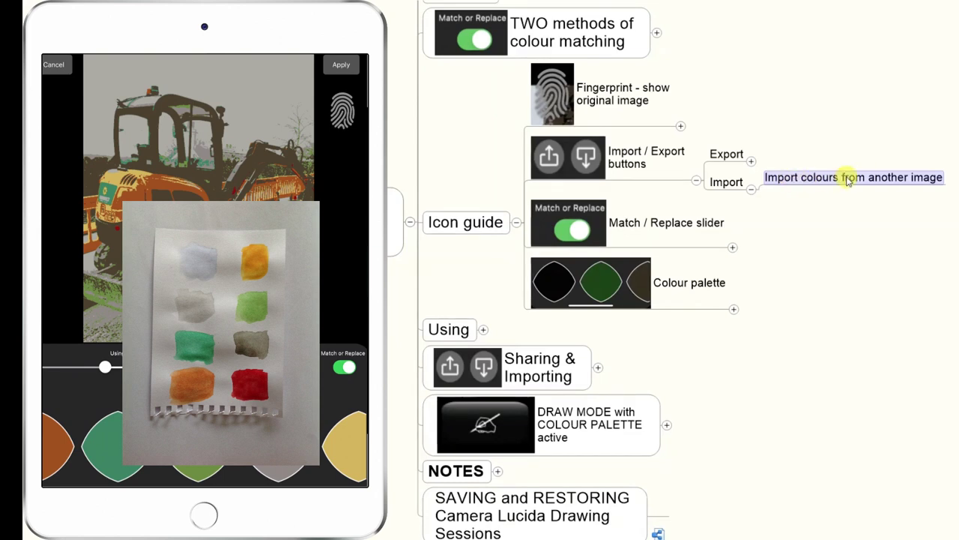
- Fold 'Import / Export buttons' and unfold 'Colour palette' into its four subtopics
{"action": "left_click", "coordinate": [768, 194]}
{"action": "left_click", "coordinate": [751, 192]}
{"action": "left_click", "coordinate": [733, 308]}
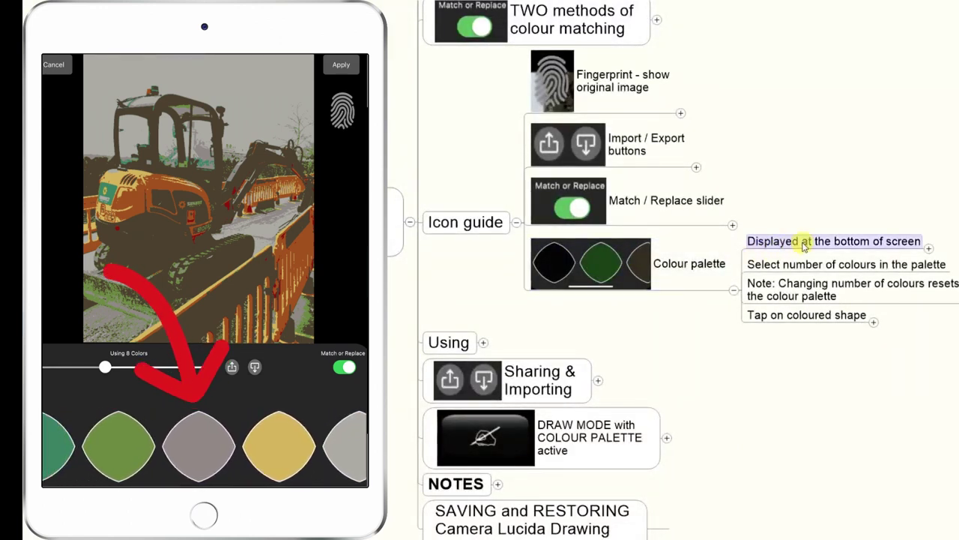
- Go through the bottom-of-screen, colour-count and tap-shape notes, then fold 'Colour palette'
{"action": "left_click", "coordinate": [929, 248]}
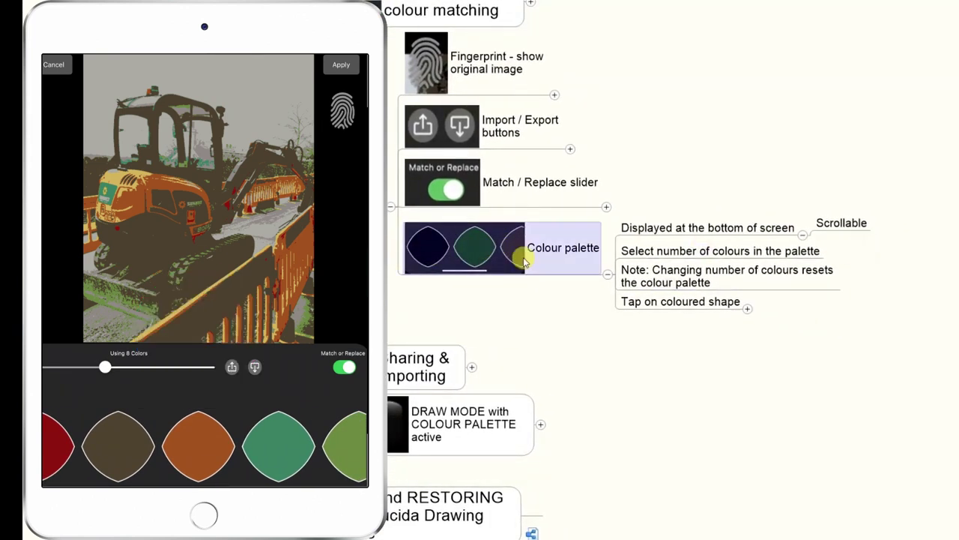
{"action": "left_click", "coordinate": [673, 257]}
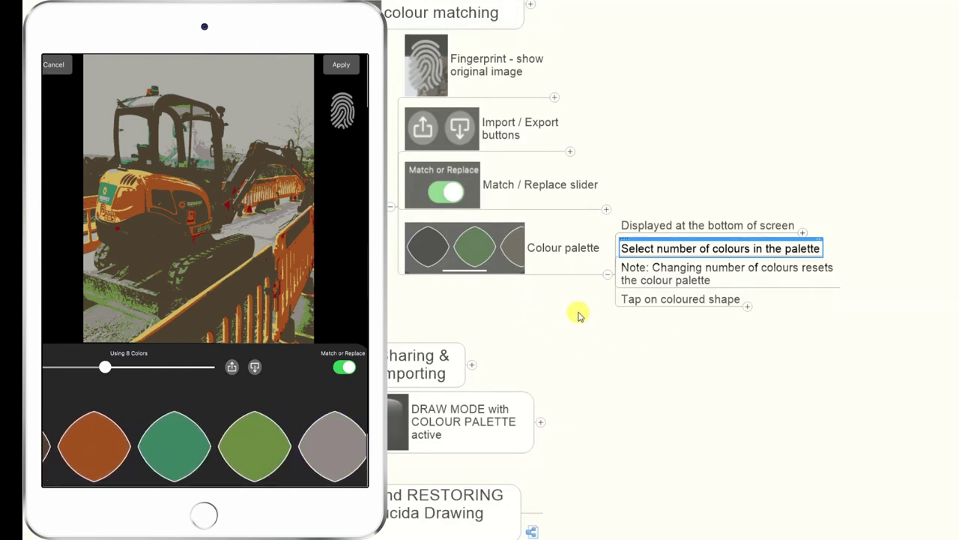
{"action": "left_click", "coordinate": [748, 307]}
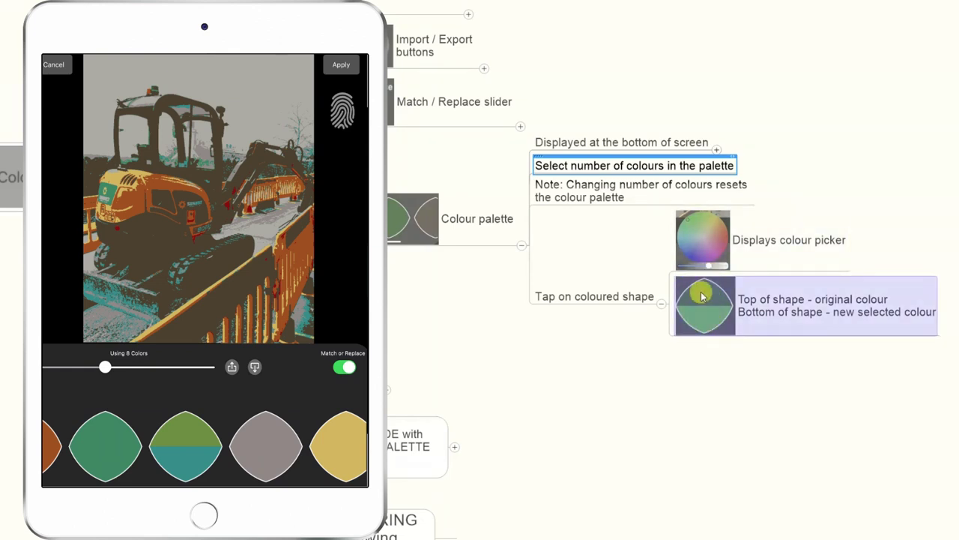
{"action": "left_click", "coordinate": [521, 246]}
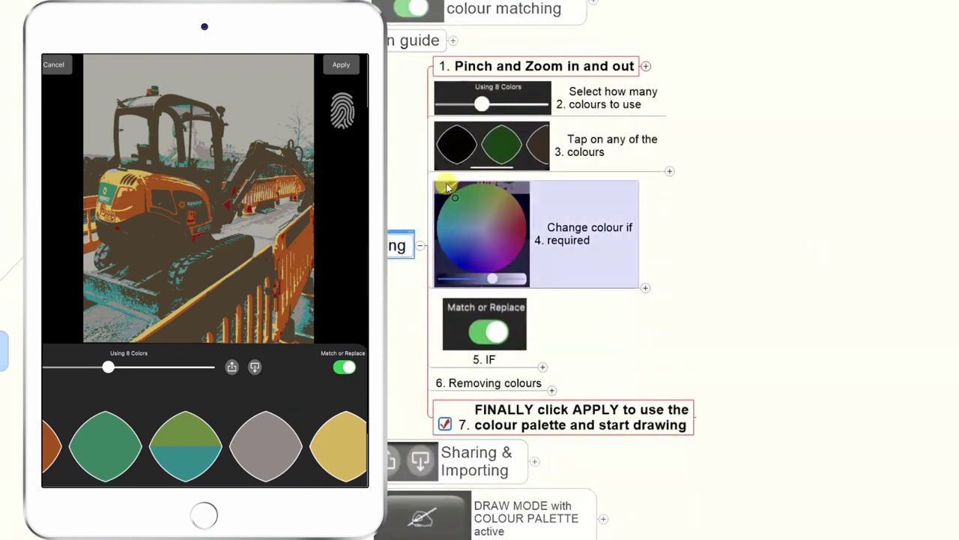
- Walk through steps 2–4 of Using, briefly showing step 3's tip and step 4's image-updated note
{"action": "mouse_move", "coordinate": [667, 58]}
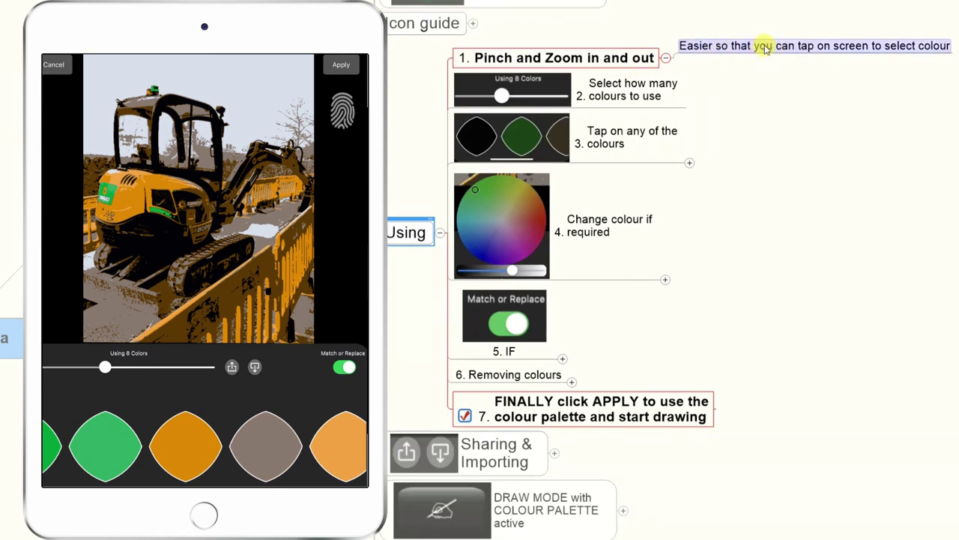
{"action": "left_click", "coordinate": [501, 90]}
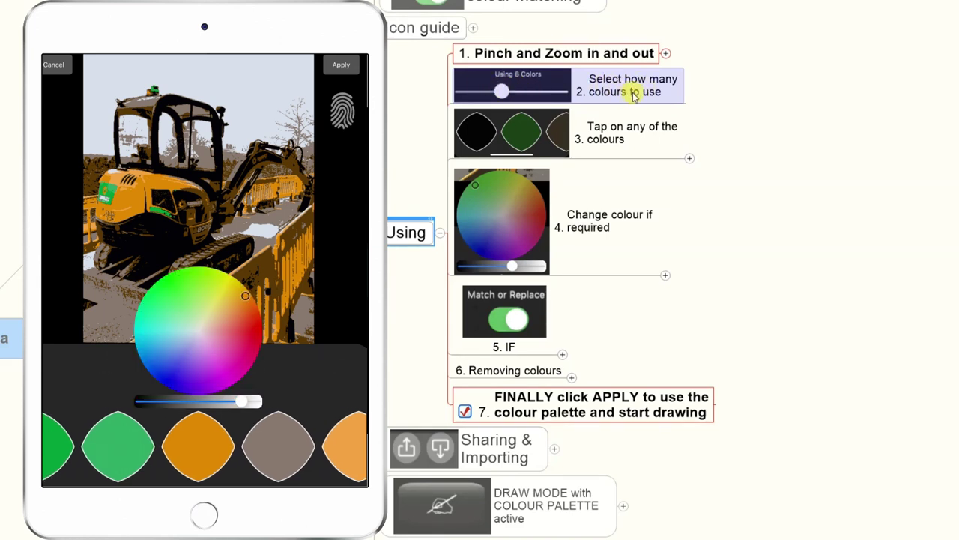
{"action": "left_click", "coordinate": [632, 128]}
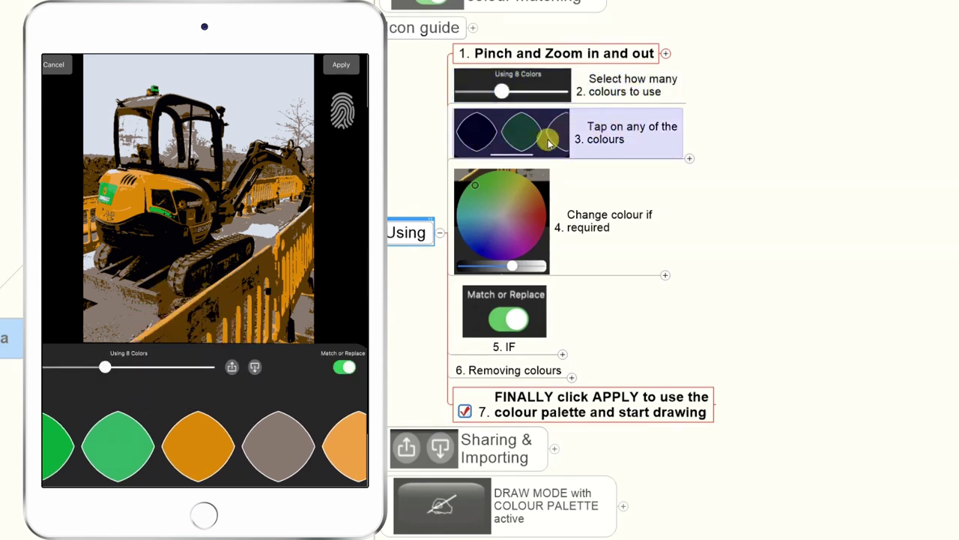
{"action": "left_click", "coordinate": [690, 157]}
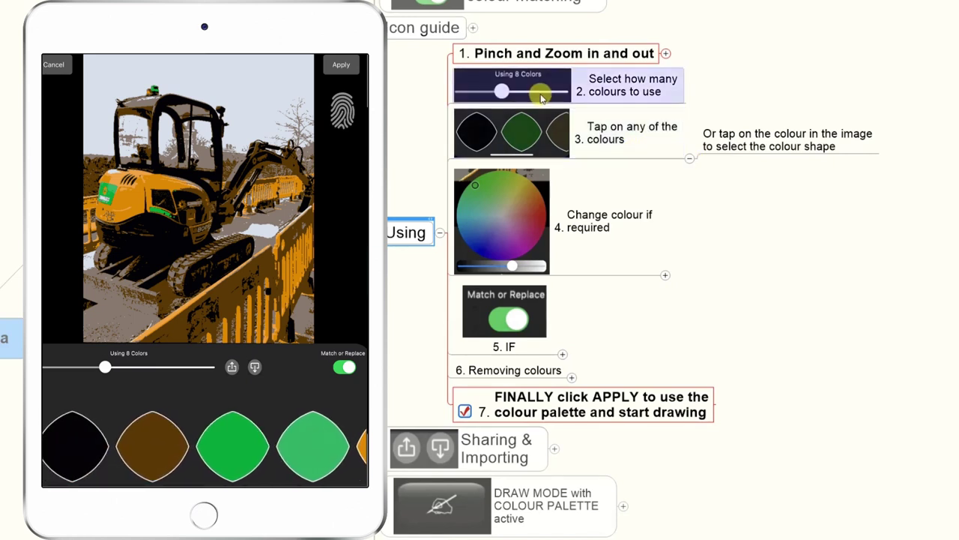
{"action": "left_click", "coordinate": [552, 142]}
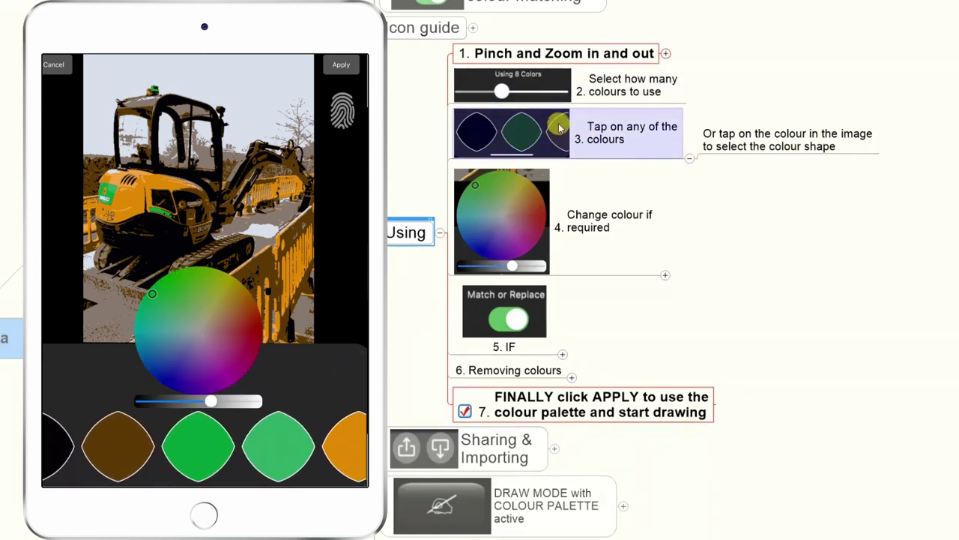
{"action": "left_click", "coordinate": [689, 157]}
{"action": "left_click", "coordinate": [523, 215]}
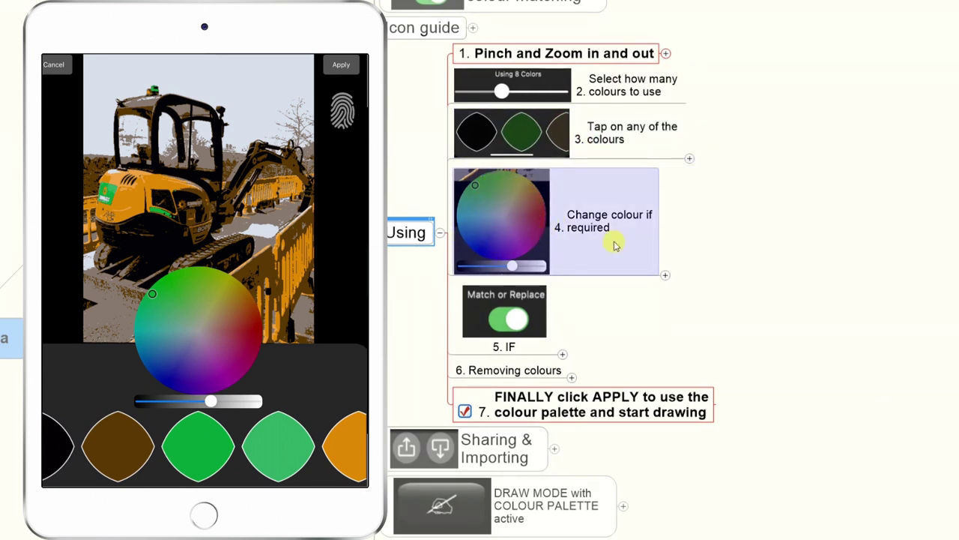
{"action": "left_click", "coordinate": [665, 274]}
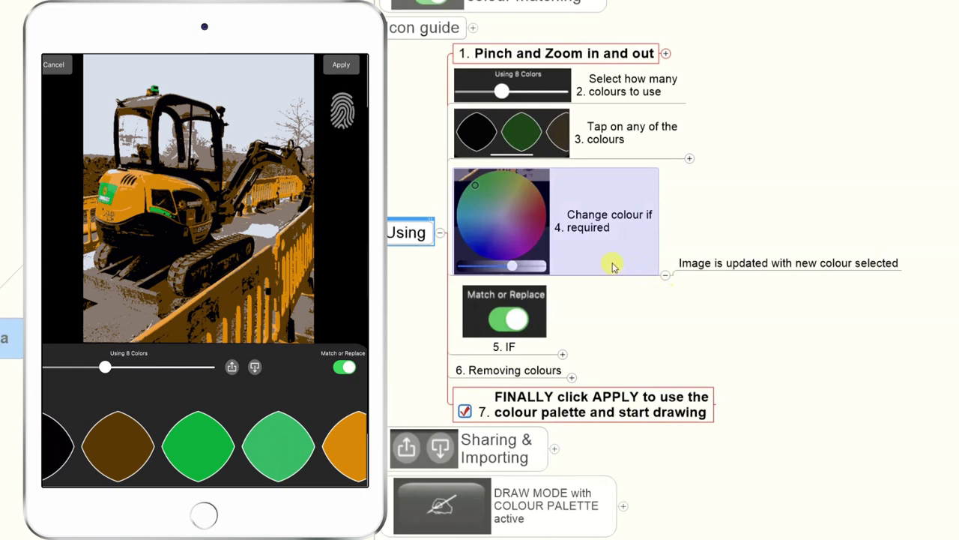
{"action": "left_click", "coordinate": [666, 277]}
- Show step 5's Replace selected and Match selected notes, then the Removing colours notes, folding each
{"action": "left_click", "coordinate": [564, 355]}
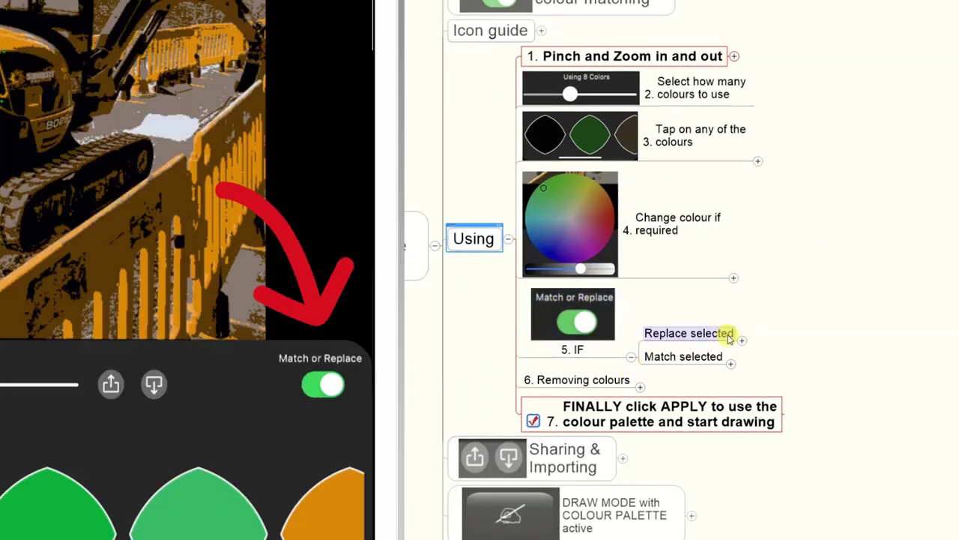
{"action": "left_click", "coordinate": [741, 340]}
{"action": "left_click", "coordinate": [731, 369]}
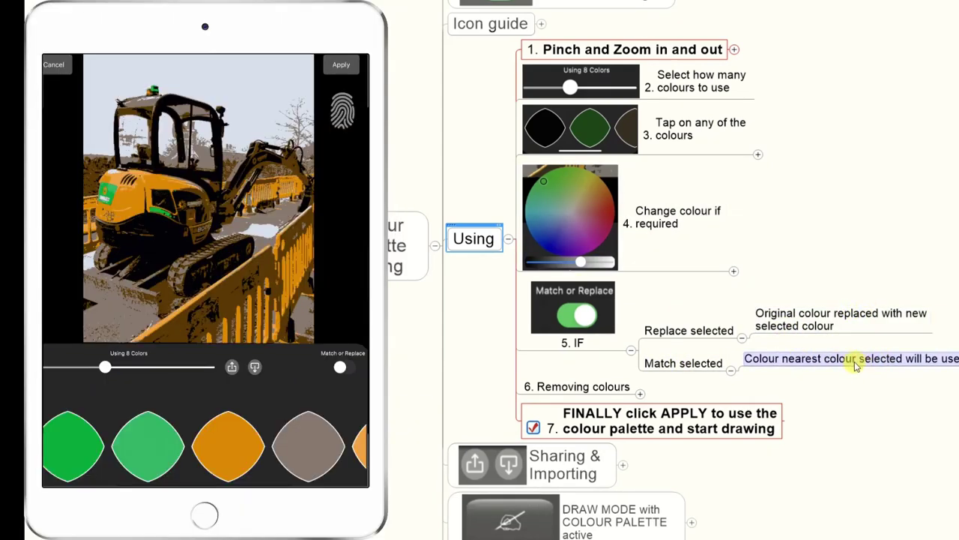
{"action": "left_click", "coordinate": [731, 373]}
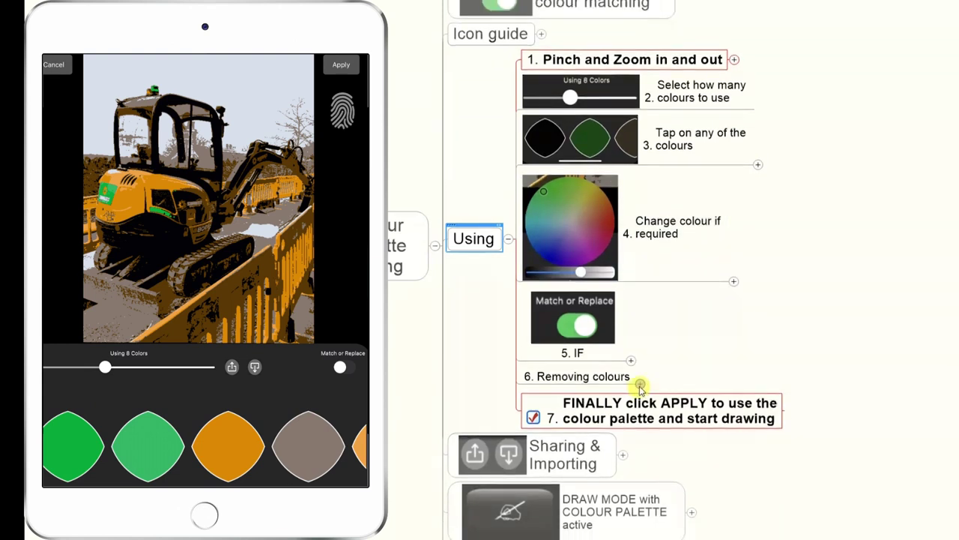
{"action": "left_click", "coordinate": [638, 386]}
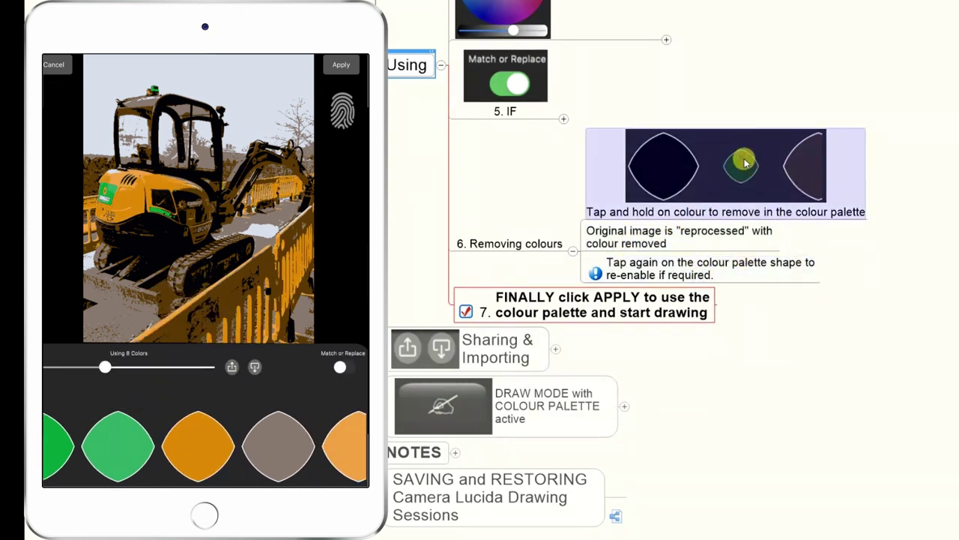
{"action": "left_click", "coordinate": [572, 251]}
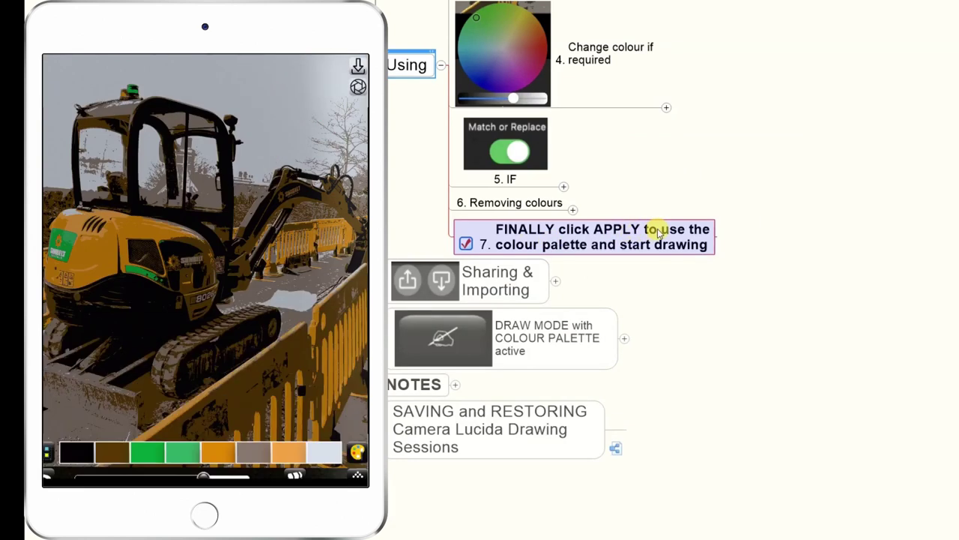
- Open 'Sharing & Importing' and the Importing notes on mapping colours to an image
{"action": "left_click", "coordinate": [443, 64]}
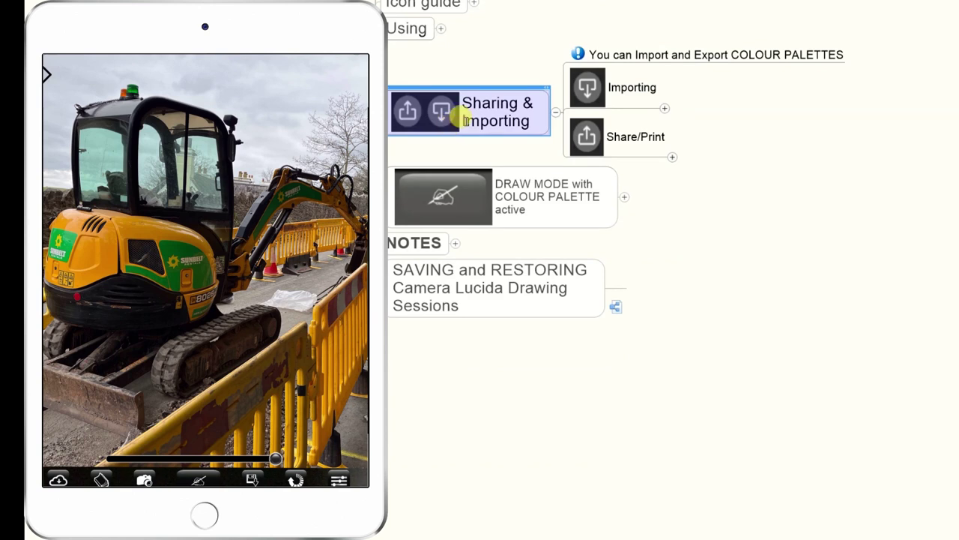
{"action": "left_click", "coordinate": [624, 58]}
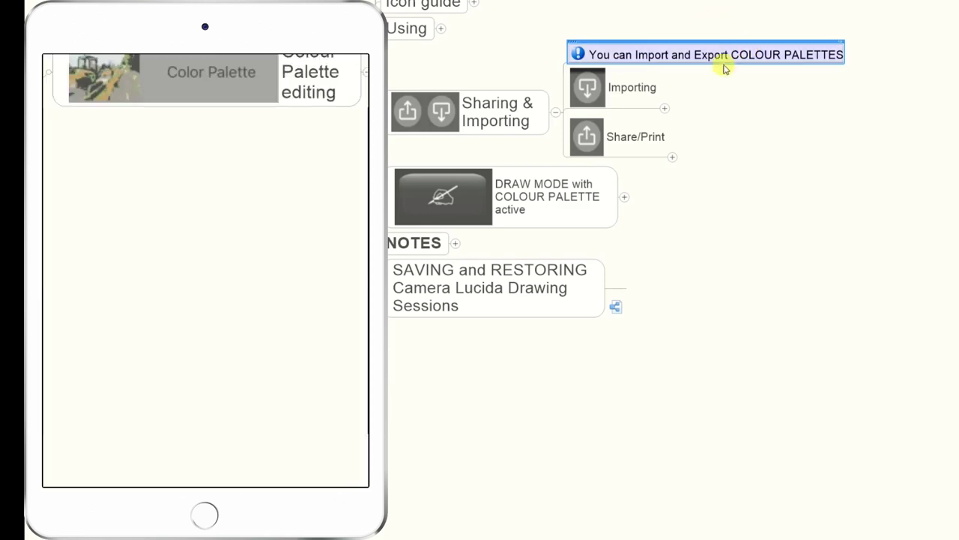
{"action": "left_click", "coordinate": [664, 108]}
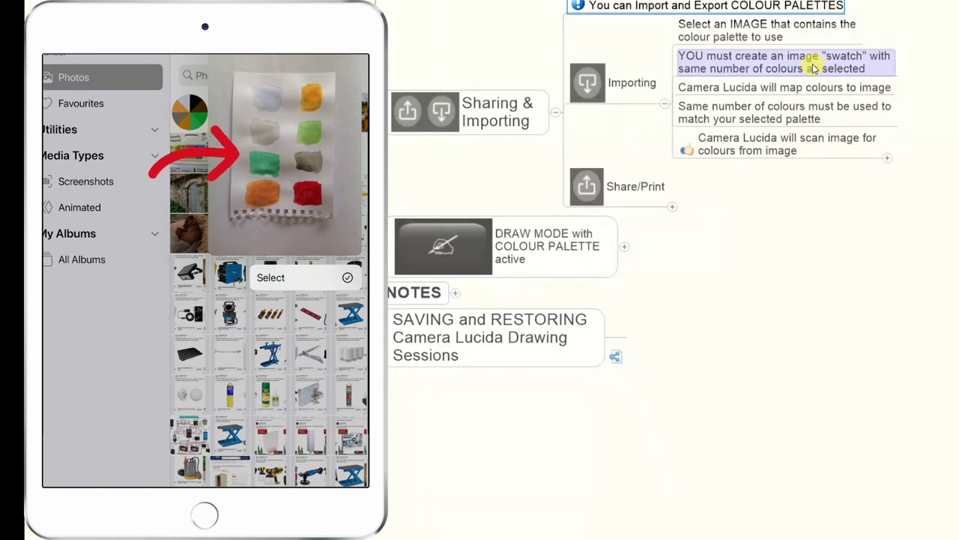
{"action": "left_click", "coordinate": [736, 90]}
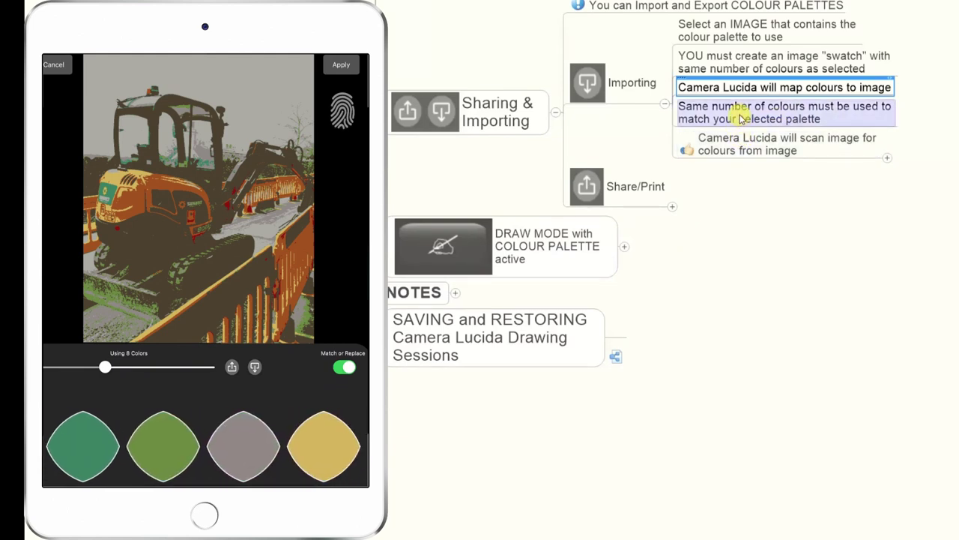
- Show and fold the 'Image will be MAPPED' scan note, collapse Importing, and expand Share/Print
{"action": "left_click", "coordinate": [598, 163]}
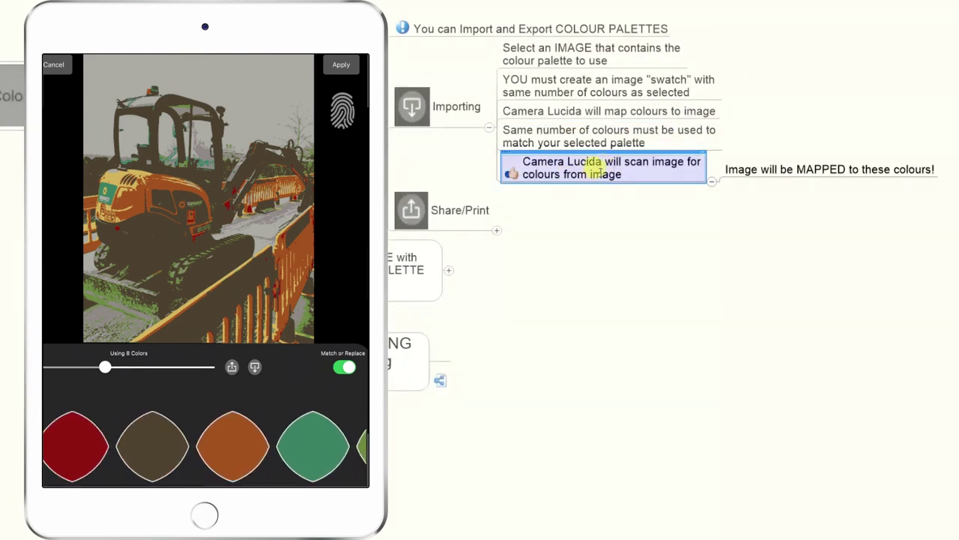
{"action": "left_click", "coordinate": [787, 171]}
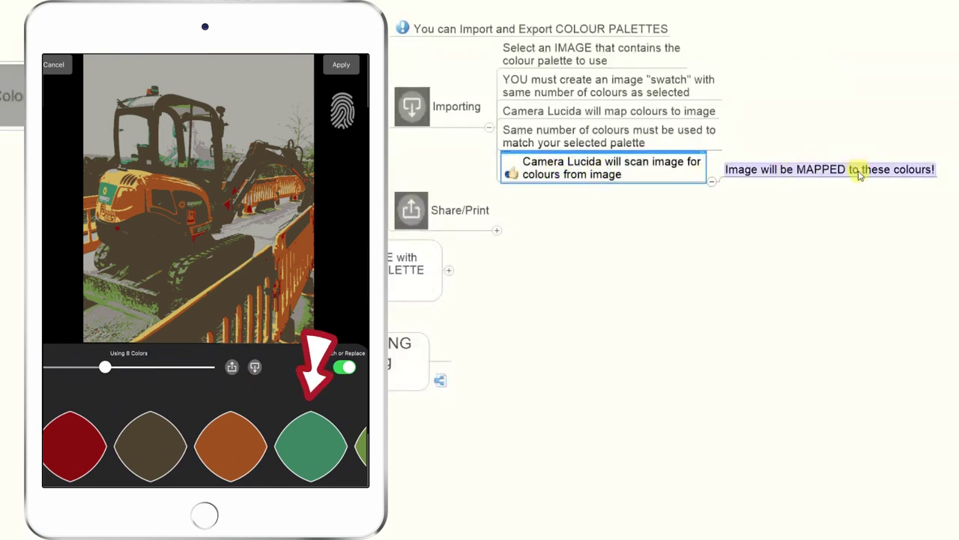
{"action": "left_click", "coordinate": [712, 182]}
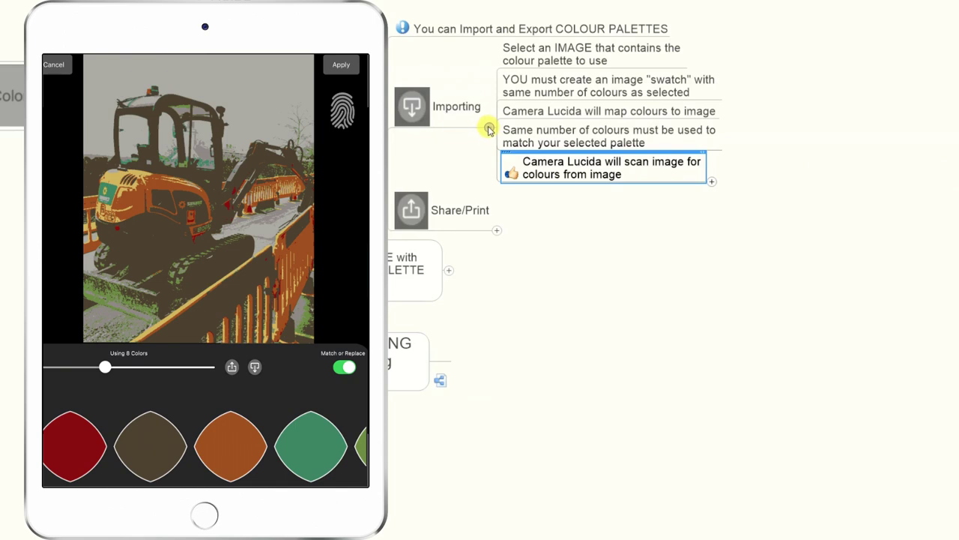
{"action": "left_click", "coordinate": [489, 129]}
{"action": "left_click", "coordinate": [497, 180]}
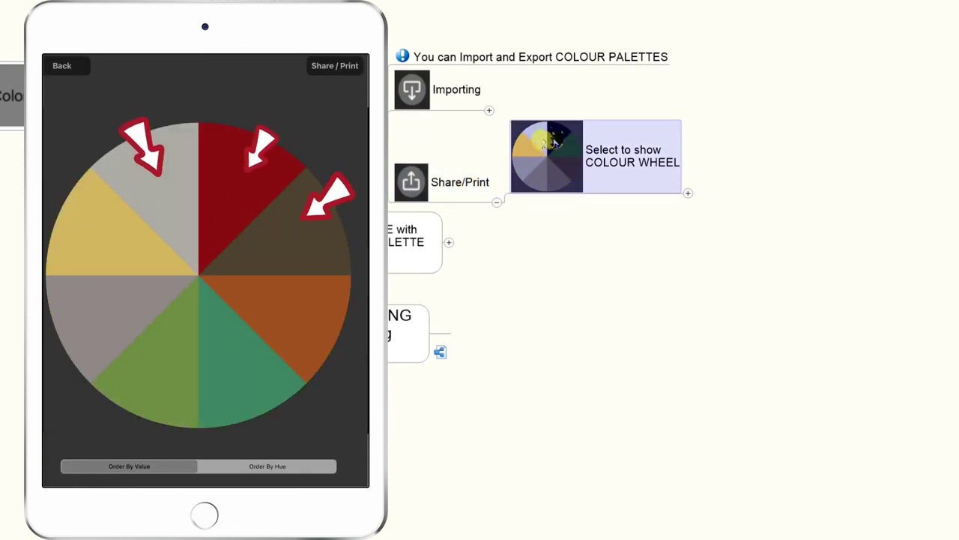
- Expand the COLOUR WHEEL topic plus the 'Save to device' and 'Print to printer' notes
{"action": "left_click", "coordinate": [687, 193]}
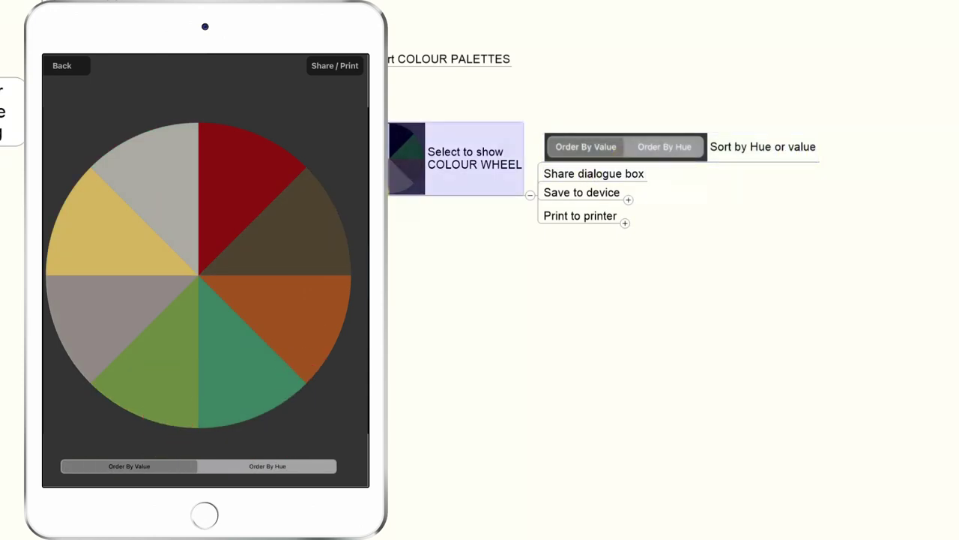
{"action": "left_click", "coordinate": [628, 202]}
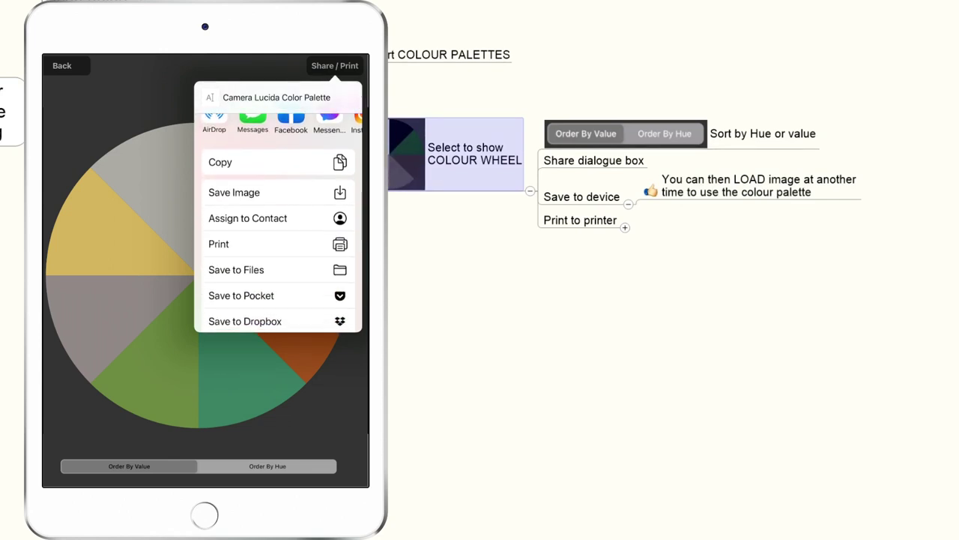
{"action": "left_click", "coordinate": [625, 227]}
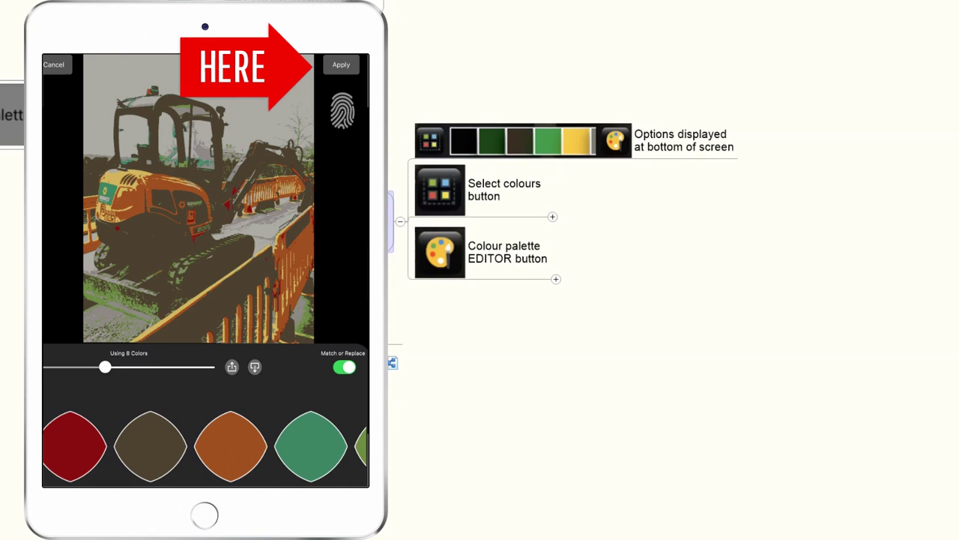
- Walk through the Select colours button and palette EDITOR notes, then open the six NOTES tips
{"action": "left_click", "coordinate": [458, 146]}
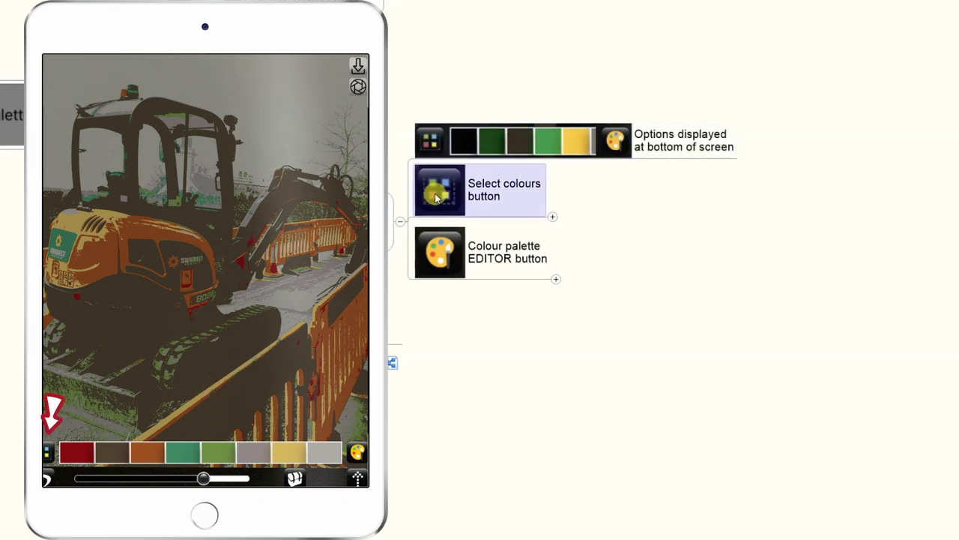
{"action": "left_click", "coordinate": [552, 215]}
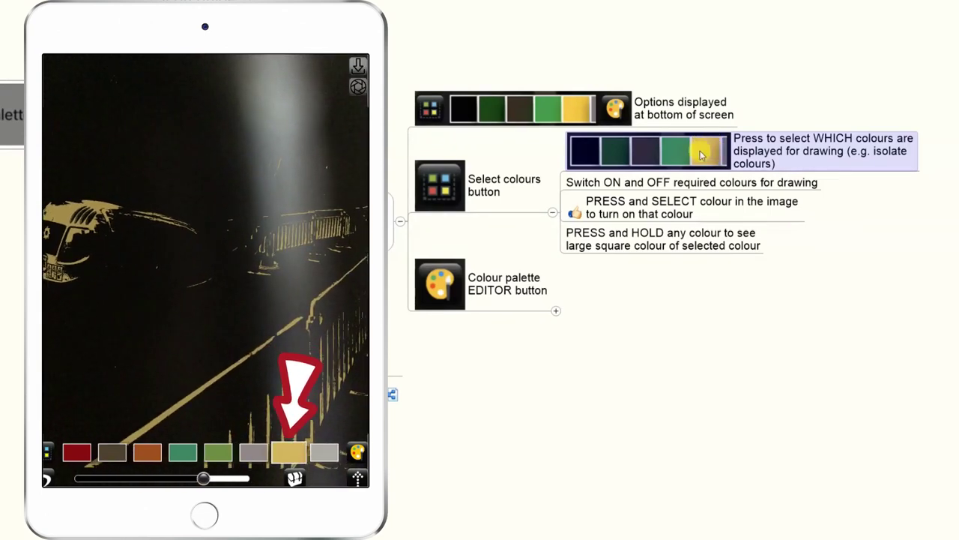
{"action": "left_click", "coordinate": [664, 182]}
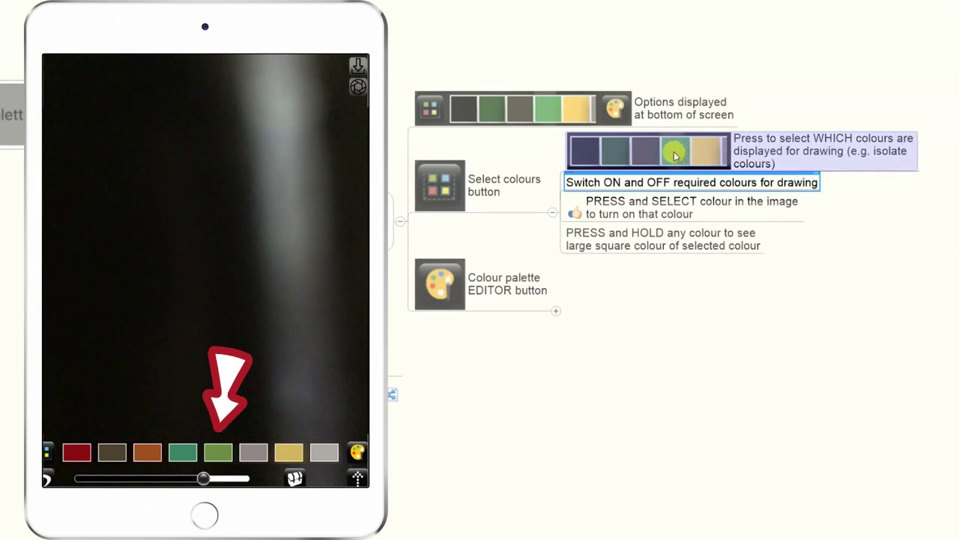
{"action": "left_click", "coordinate": [675, 150]}
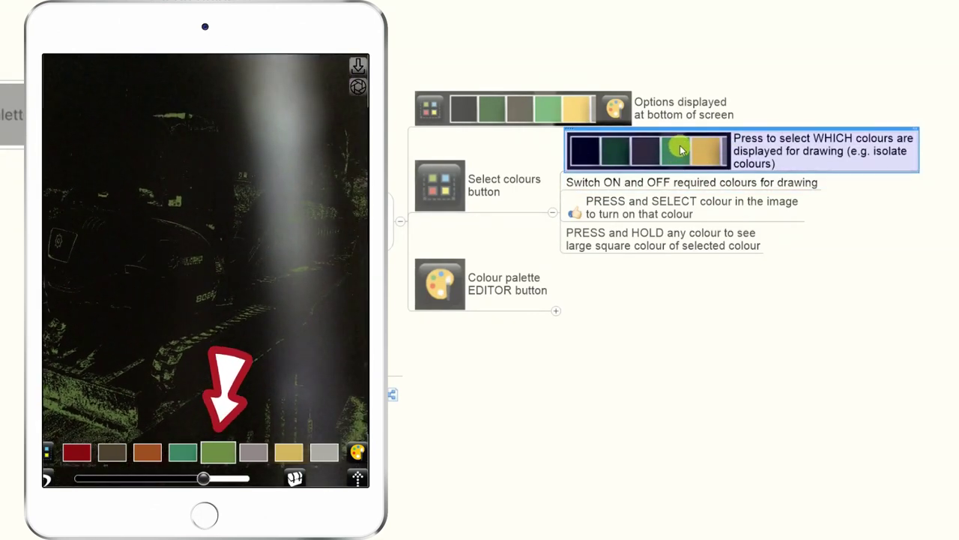
{"action": "left_click", "coordinate": [609, 211]}
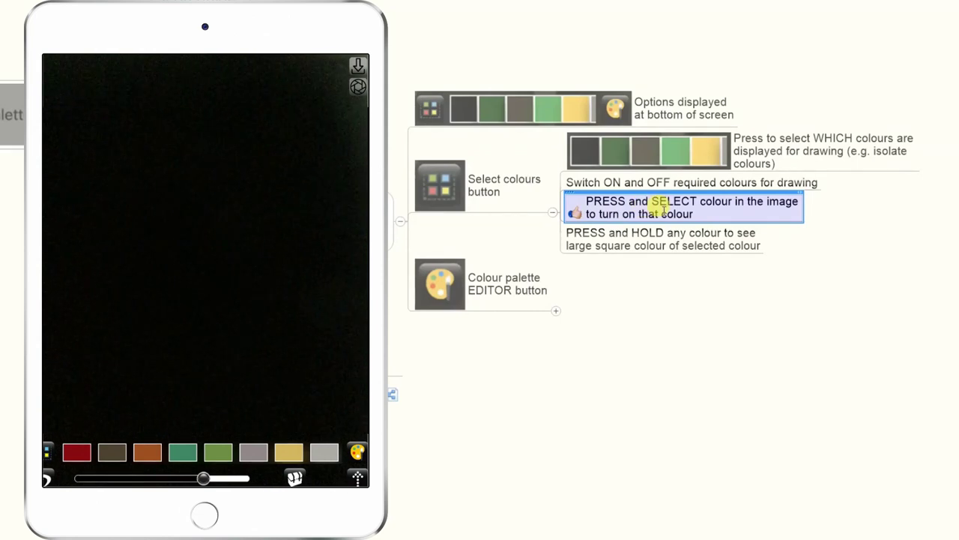
{"action": "left_click", "coordinate": [642, 232]}
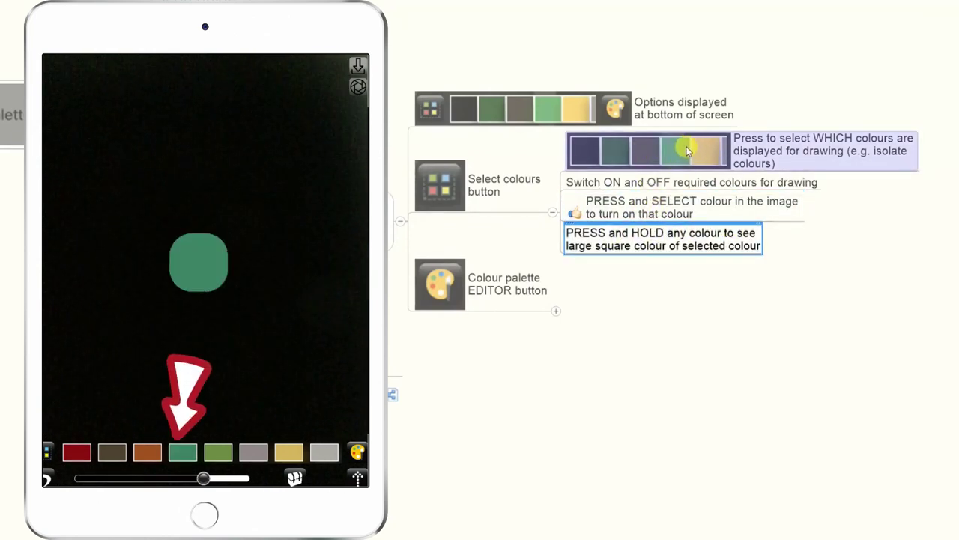
{"action": "left_click", "coordinate": [553, 213]}
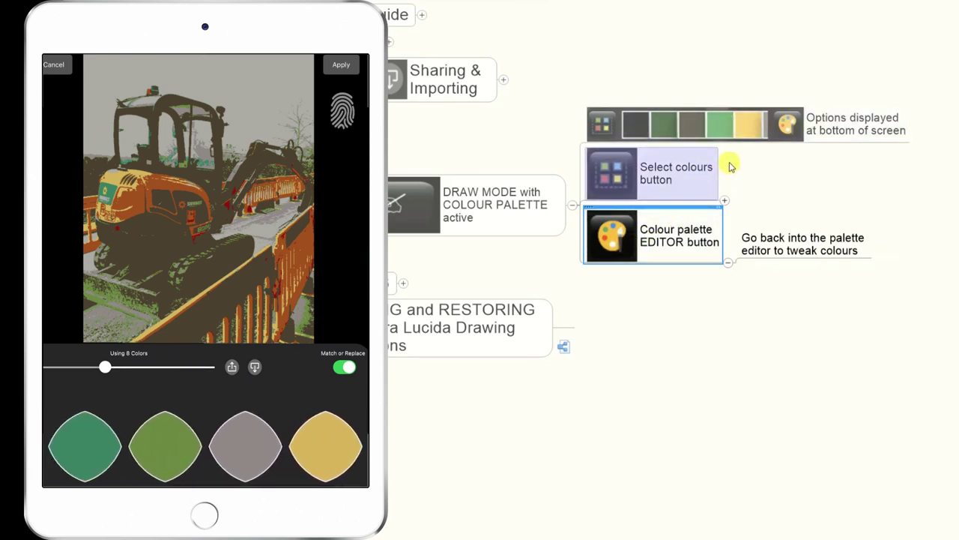
{"action": "left_click", "coordinate": [731, 261]}
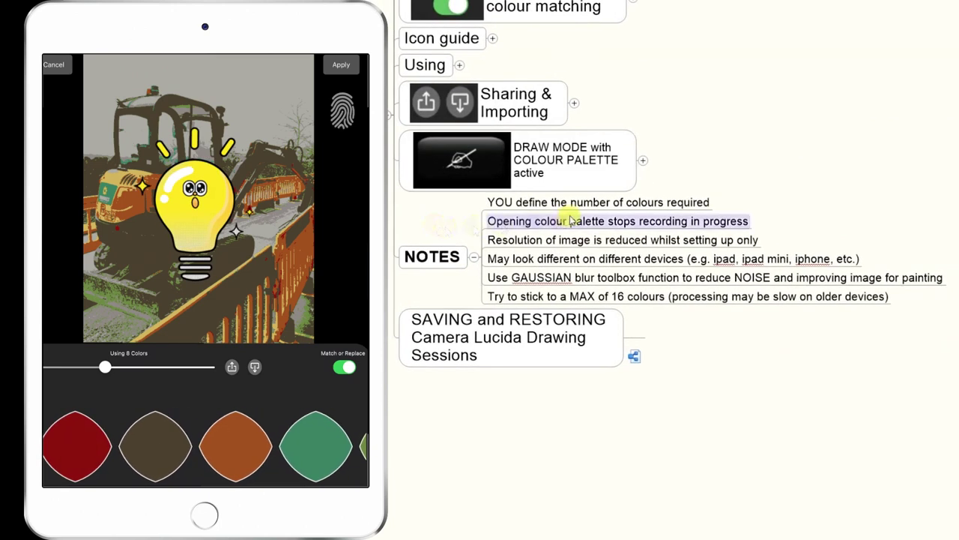
{"action": "left_click", "coordinate": [633, 201]}
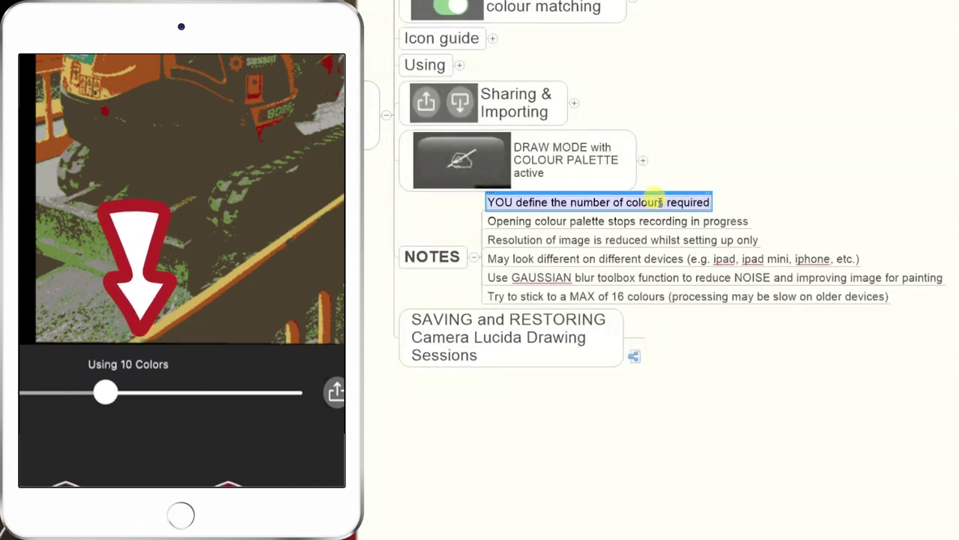
{"action": "left_click", "coordinate": [570, 221]}
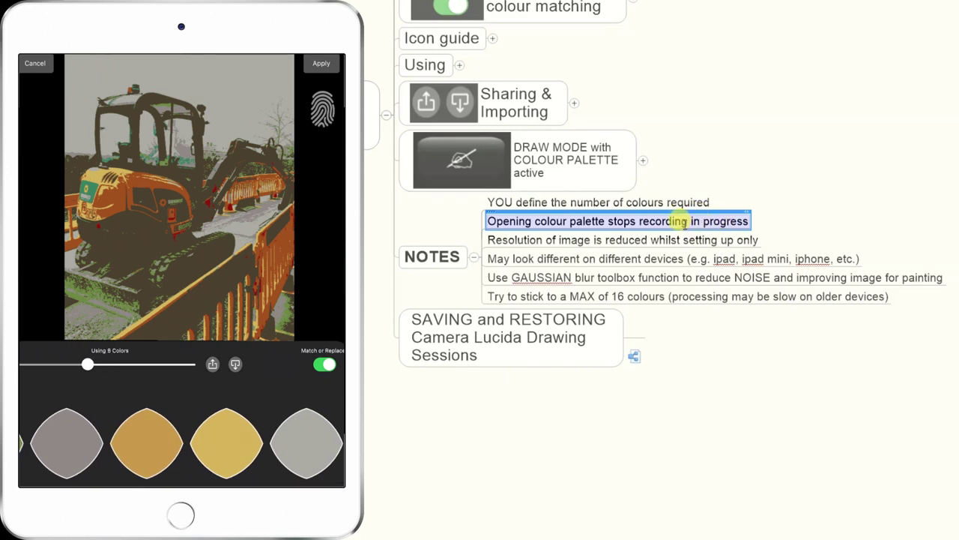
{"action": "left_click", "coordinate": [529, 240]}
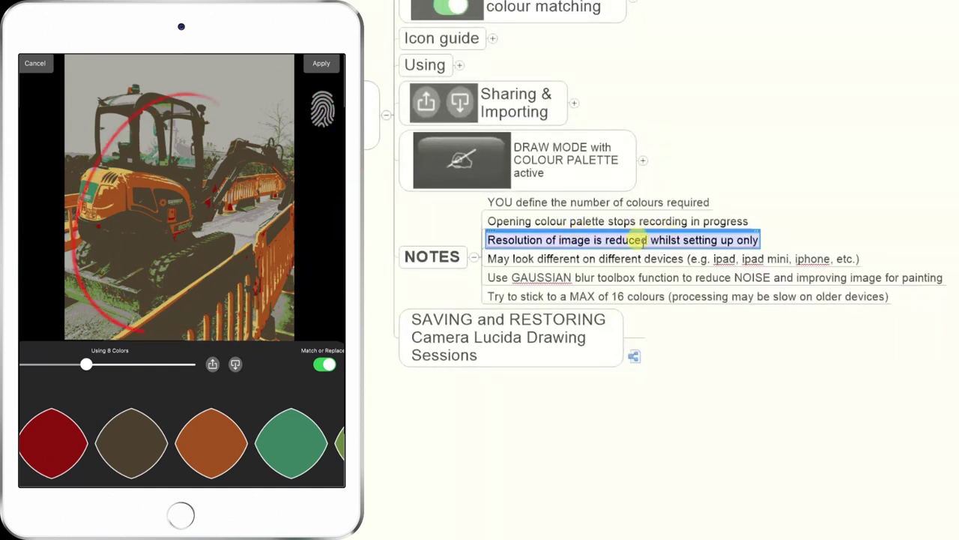
{"action": "left_click", "coordinate": [607, 259]}
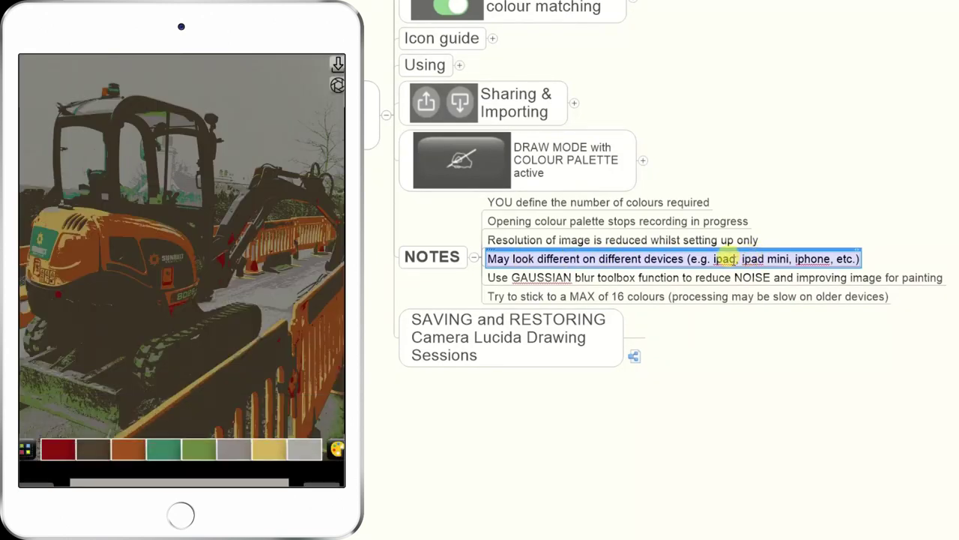
{"action": "left_click", "coordinate": [551, 278]}
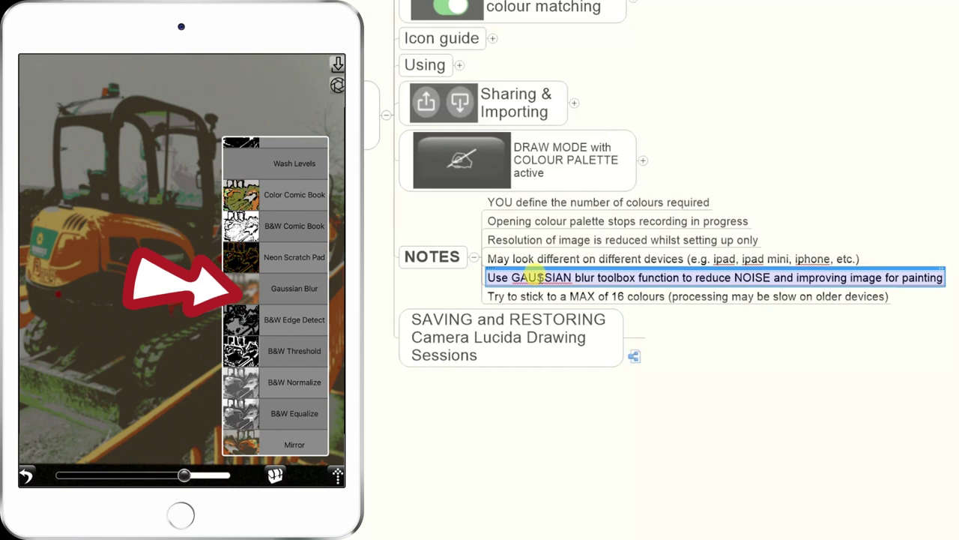
{"action": "left_click", "coordinate": [515, 298]}
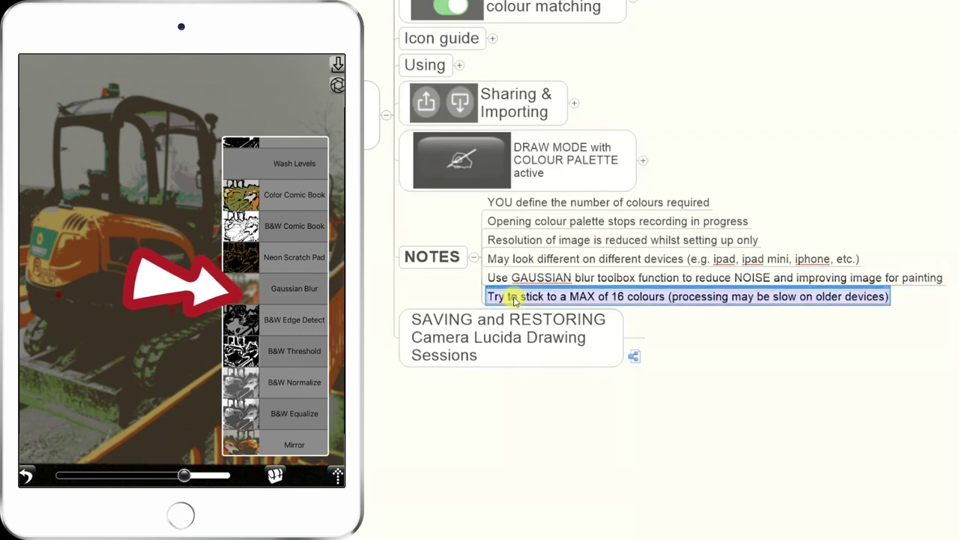